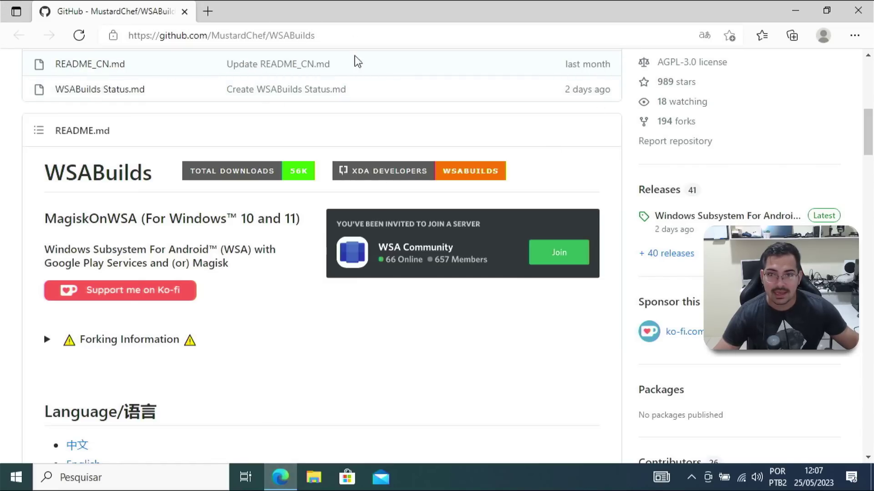
Open the release page of the latest Windows 10 x64 build from the WSABuilds README download table
{"action": "scroll", "coordinate": [302, 273], "scroll_direction": "down", "scroll_amount": 7}
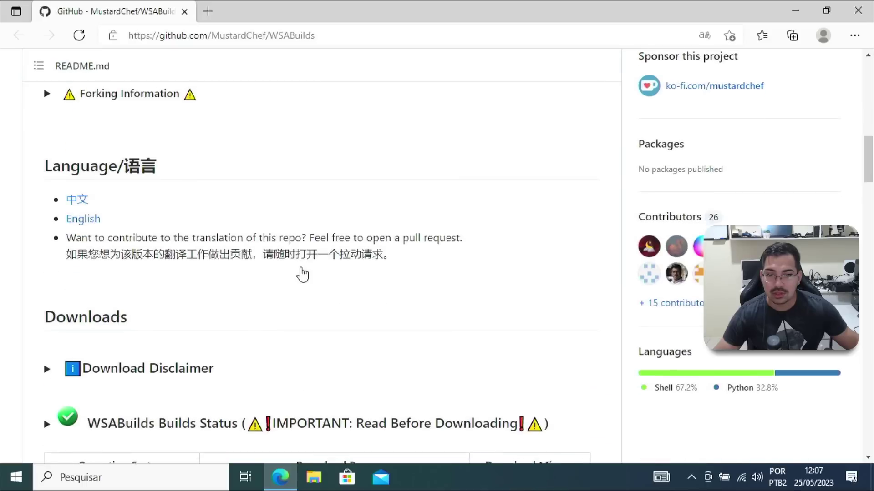
{"action": "scroll", "coordinate": [302, 273], "scroll_direction": "down", "scroll_amount": 3}
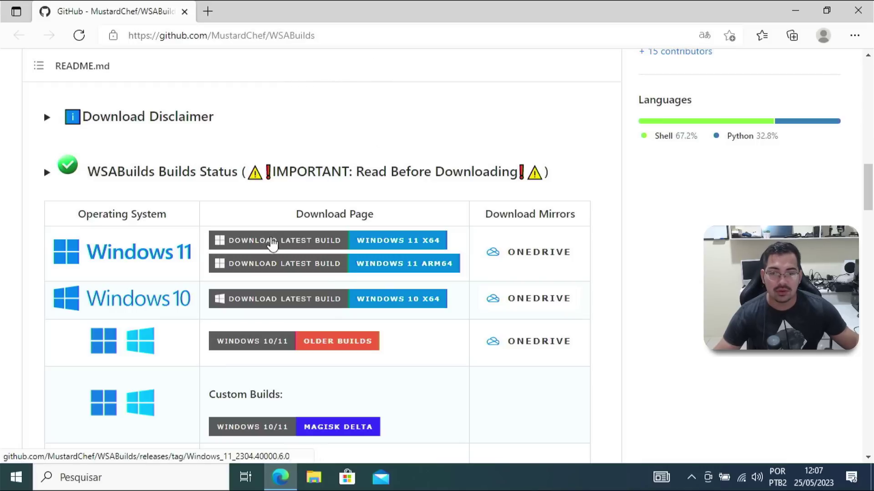
{"action": "scroll", "coordinate": [244, 247], "scroll_direction": "down", "scroll_amount": 1}
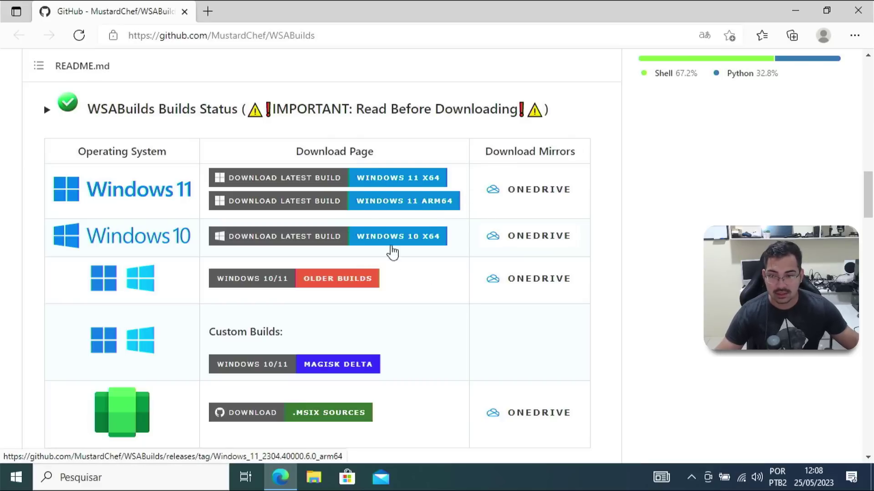
{"action": "scroll", "coordinate": [429, 221], "scroll_direction": "down", "scroll_amount": 5}
{"action": "scroll", "coordinate": [348, 253], "scroll_direction": "up", "scroll_amount": 4}
{"action": "scroll", "coordinate": [349, 254], "scroll_direction": "up", "scroll_amount": 1}
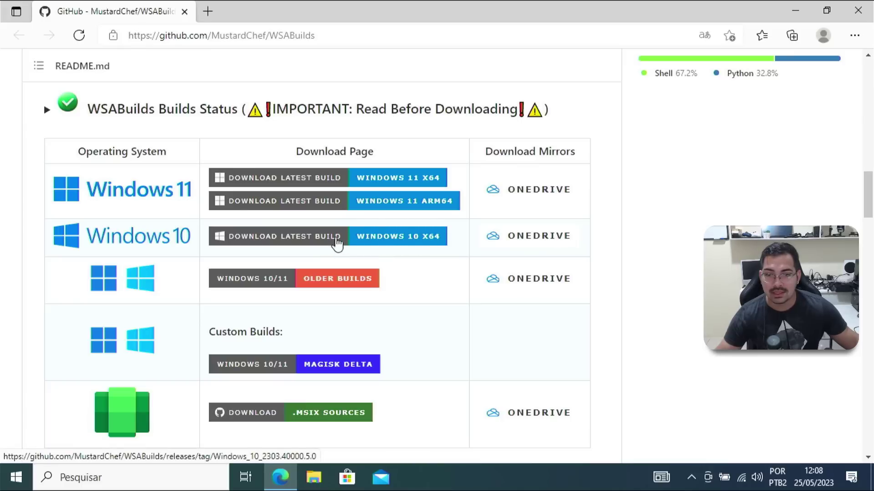
{"action": "left_click", "coordinate": [296, 245]}
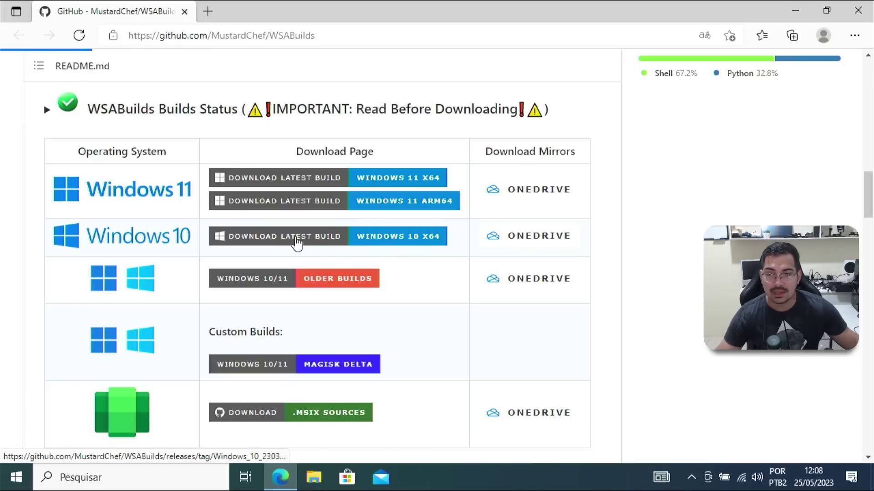
Download the release asset WSA_2303.40000.5.0_x64_Release-Nightly-MindTheGapps-13.0-RemovedAmazon_Windows_10.zip
{"action": "scroll", "coordinate": [273, 277], "scroll_direction": "down", "scroll_amount": 10}
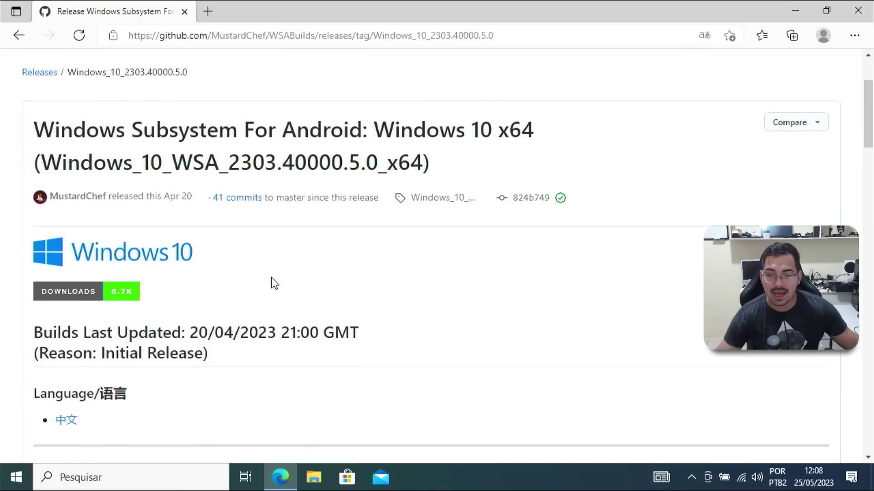
{"action": "scroll", "coordinate": [264, 283], "scroll_direction": "down", "scroll_amount": 15}
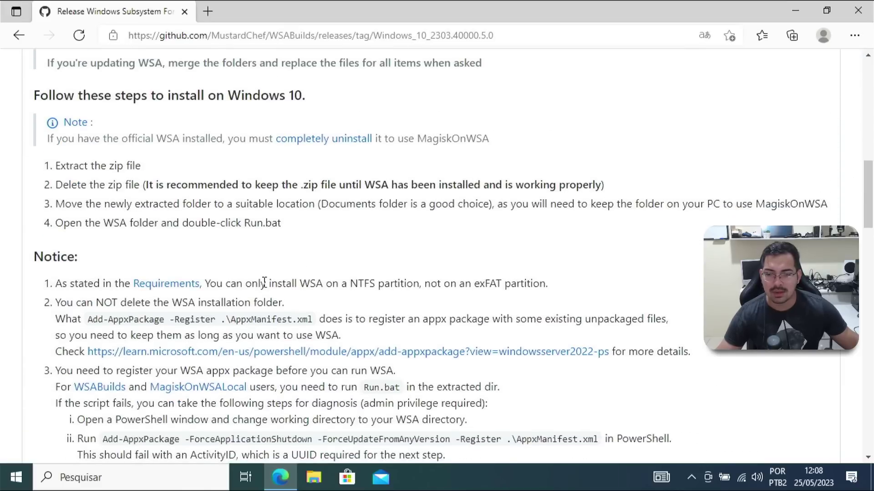
{"action": "scroll", "coordinate": [267, 288], "scroll_direction": "down", "scroll_amount": 12}
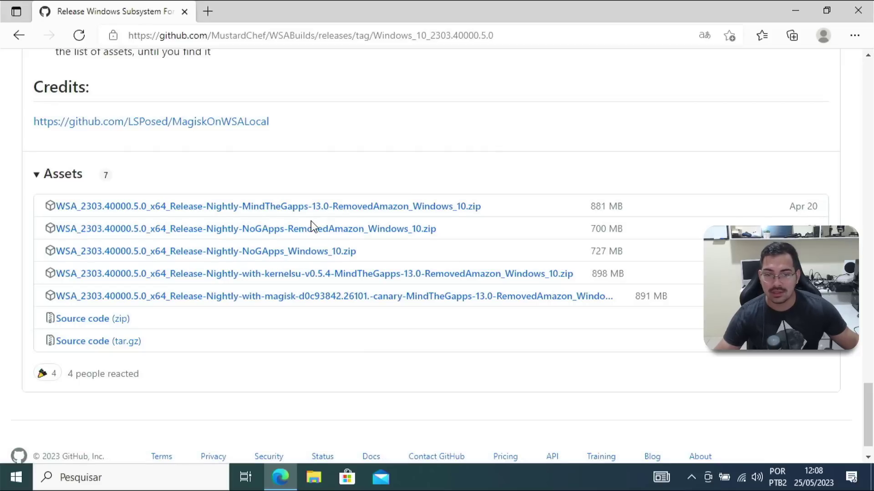
{"action": "left_click", "coordinate": [300, 209]}
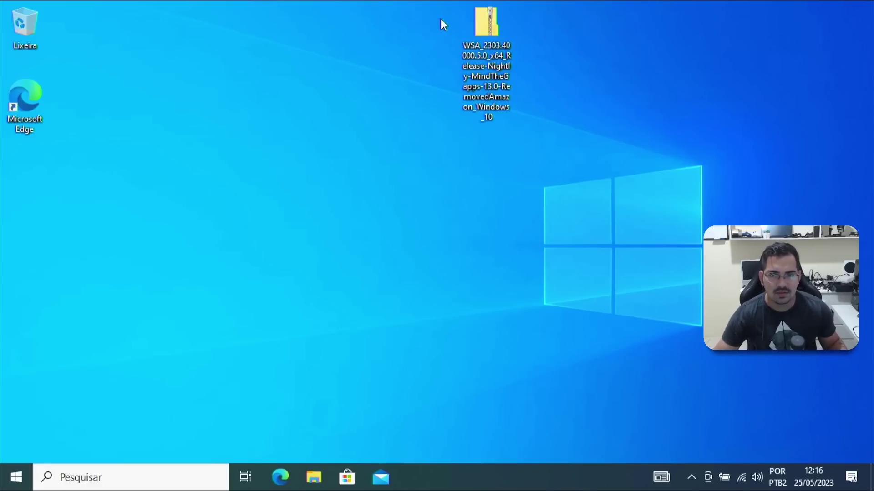
Extract all files of the WSA zip on the desktop into the default destination folder
{"action": "right_click", "coordinate": [490, 22]}
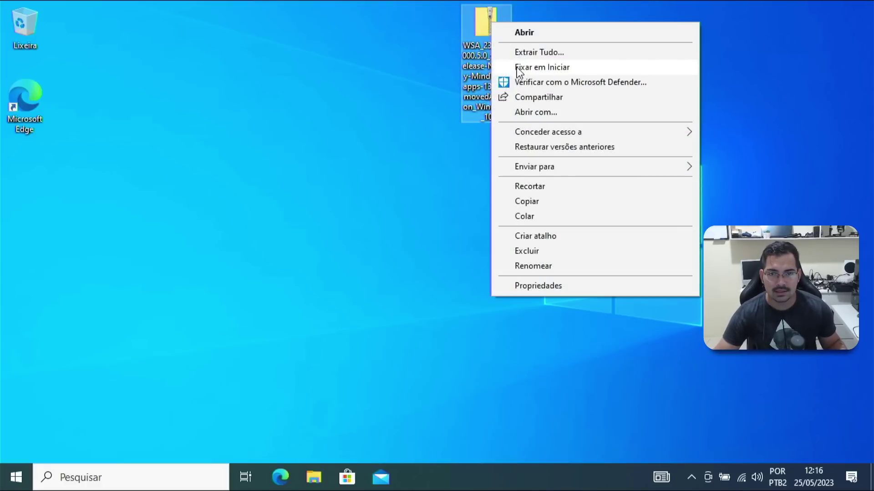
{"action": "left_click", "coordinate": [541, 53]}
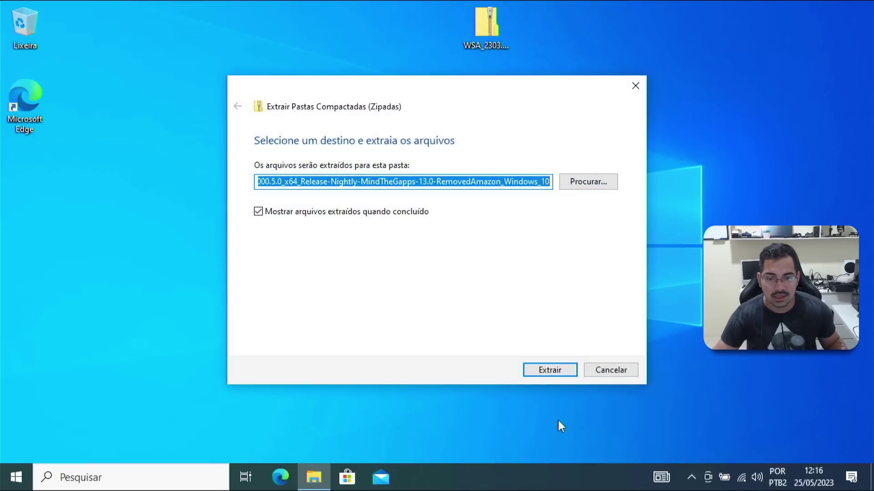
{"action": "left_click", "coordinate": [544, 376]}
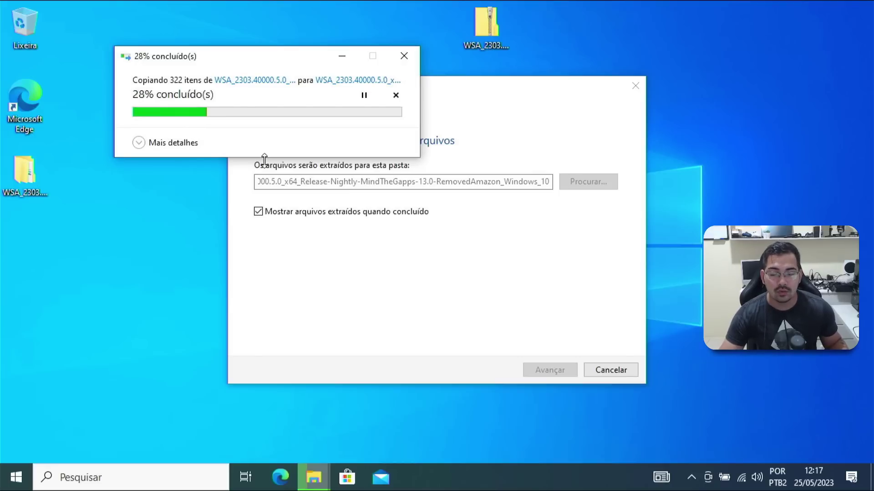
Search Windows for "dese", open the developer settings, enable Modo do Desenvolvedor with confirmation, and close the settings
{"action": "left_click", "coordinate": [155, 478]}
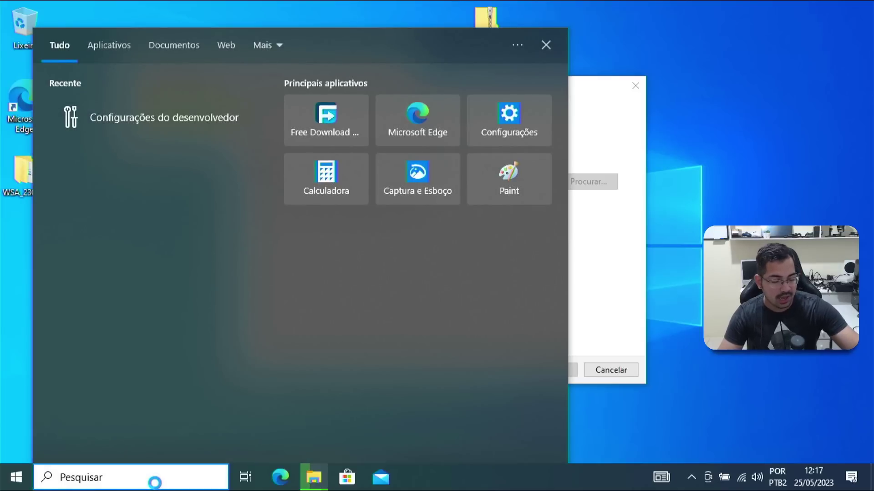
{"action": "type", "text": "dese"}
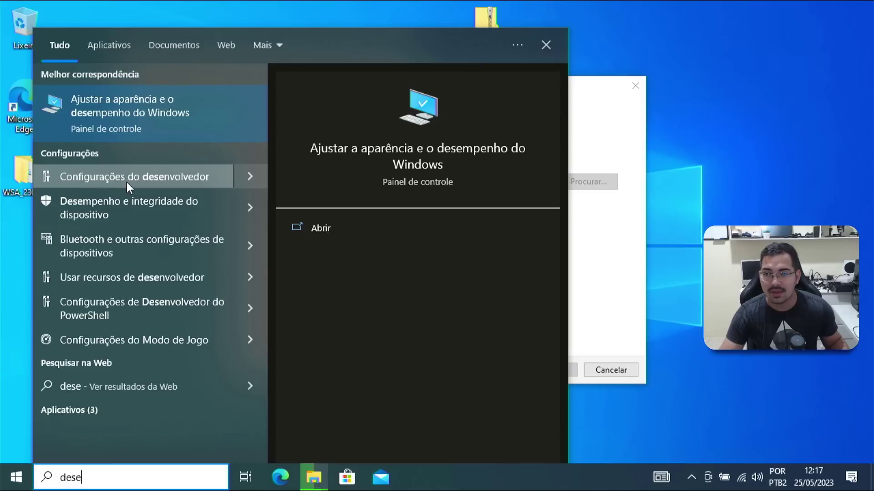
{"action": "left_click", "coordinate": [151, 176]}
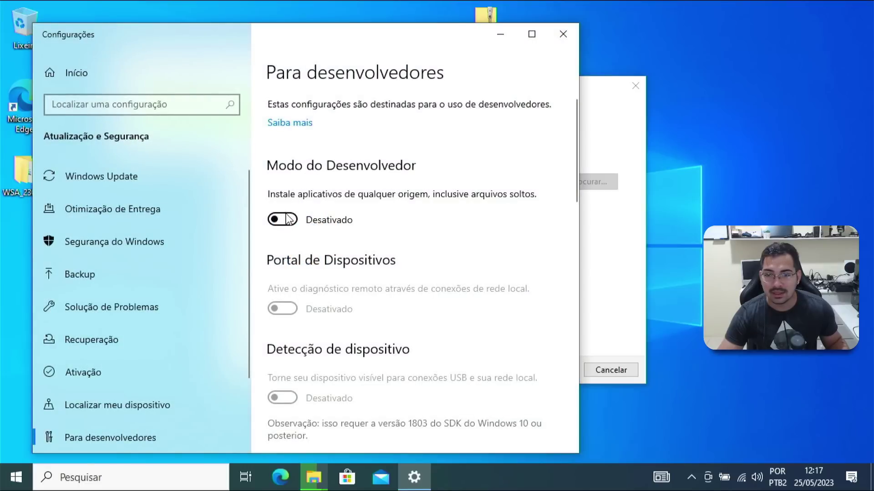
{"action": "left_click", "coordinate": [284, 218]}
{"action": "left_click", "coordinate": [412, 285]}
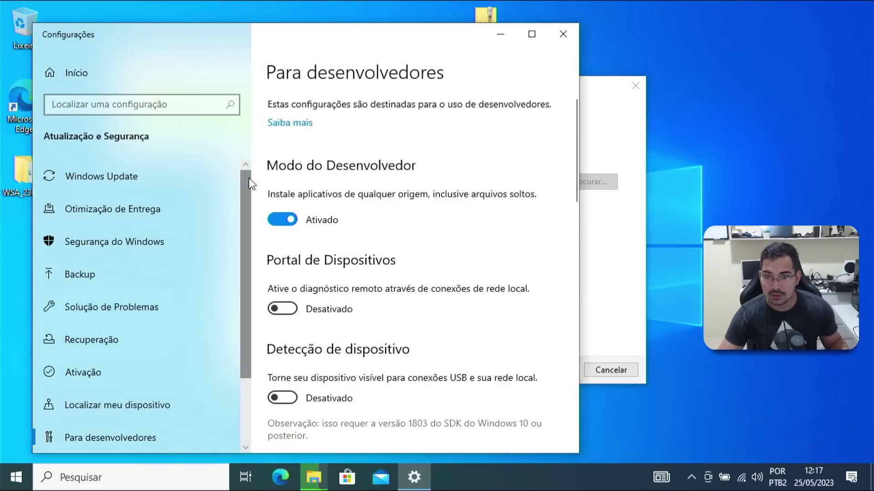
{"action": "scroll", "coordinate": [415, 314], "scroll_direction": "down", "scroll_amount": 3}
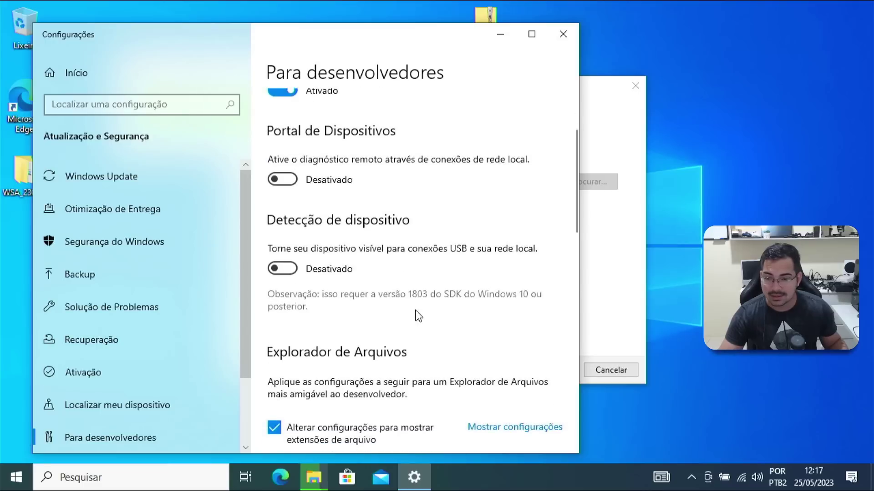
{"action": "scroll", "coordinate": [401, 242], "scroll_direction": "up", "scroll_amount": 3}
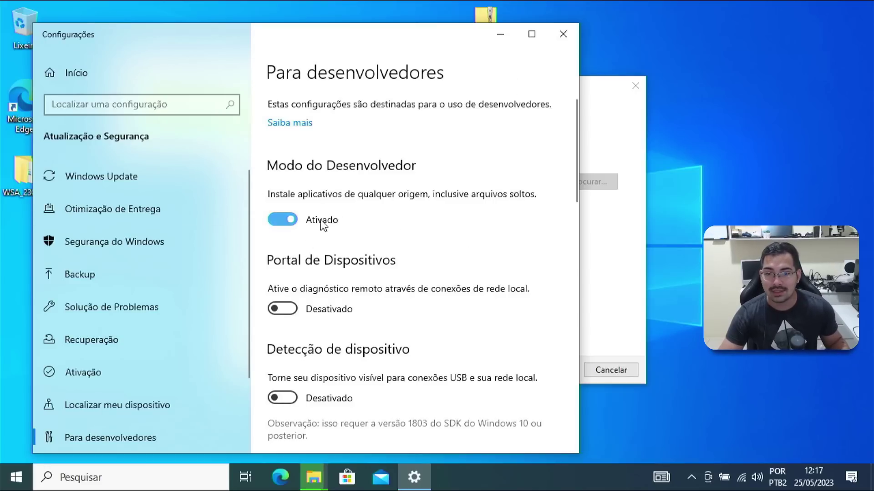
{"action": "left_click", "coordinate": [563, 33]}
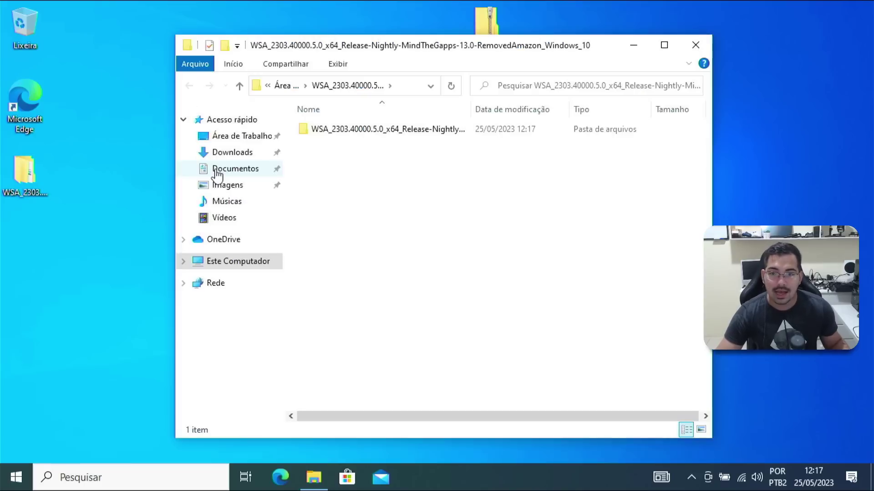
Open the inner extracted WSA folder and run its Install script with PowerShell
{"action": "double_click", "coordinate": [343, 132]}
{"action": "scroll", "coordinate": [384, 214], "scroll_direction": "down", "scroll_amount": 7}
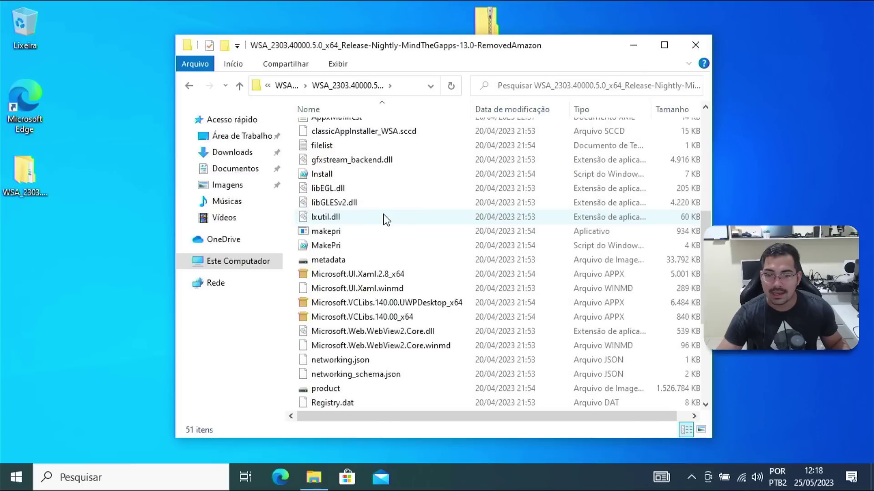
{"action": "scroll", "coordinate": [393, 261], "scroll_direction": "down", "scroll_amount": 4}
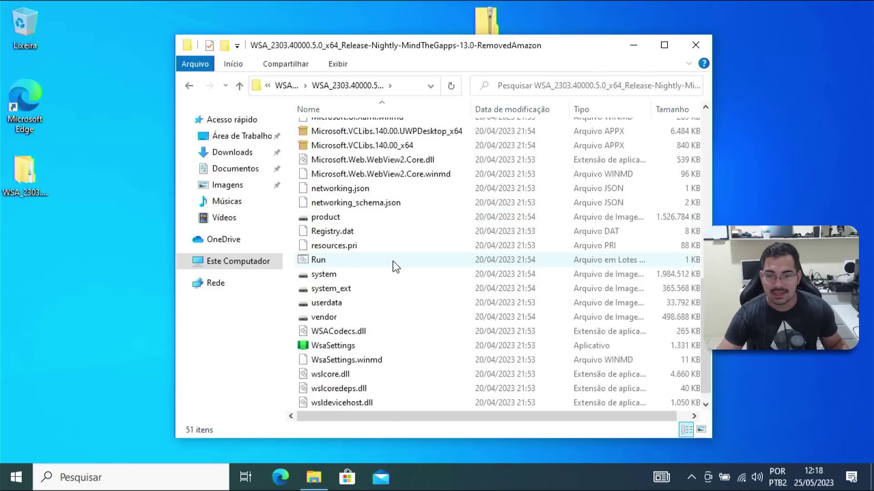
{"action": "scroll", "coordinate": [392, 261], "scroll_direction": "down", "scroll_amount": 1}
{"action": "scroll", "coordinate": [391, 261], "scroll_direction": "up", "scroll_amount": 7}
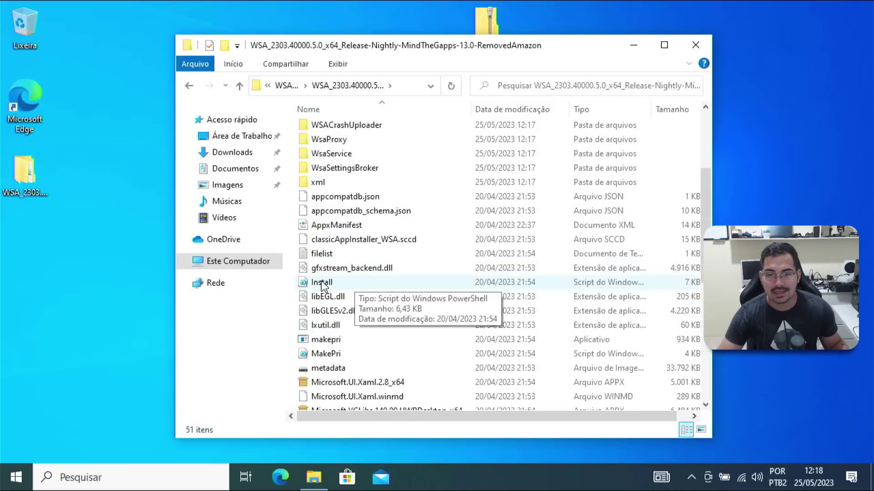
{"action": "right_click", "coordinate": [321, 284]}
{"action": "left_click", "coordinate": [408, 51]}
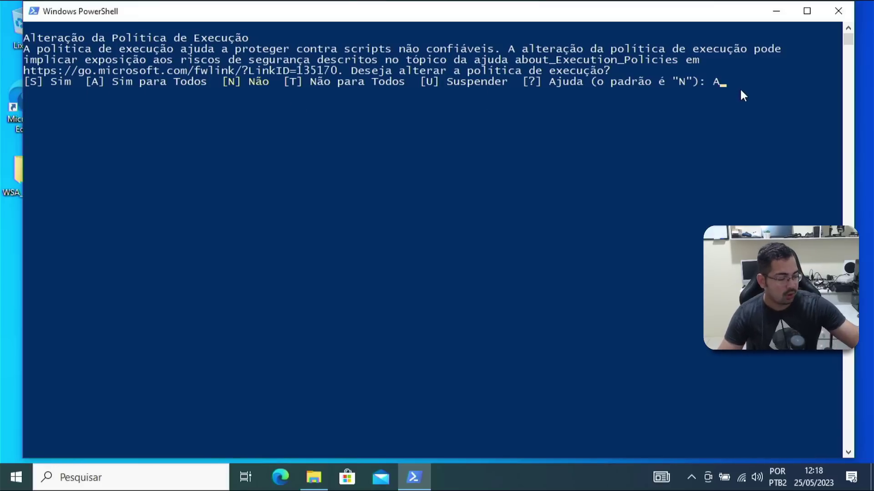
Accept the execution policy change with A, allow the console host to make changes, and restart the computer with y
{"action": "key", "text": "Return"}
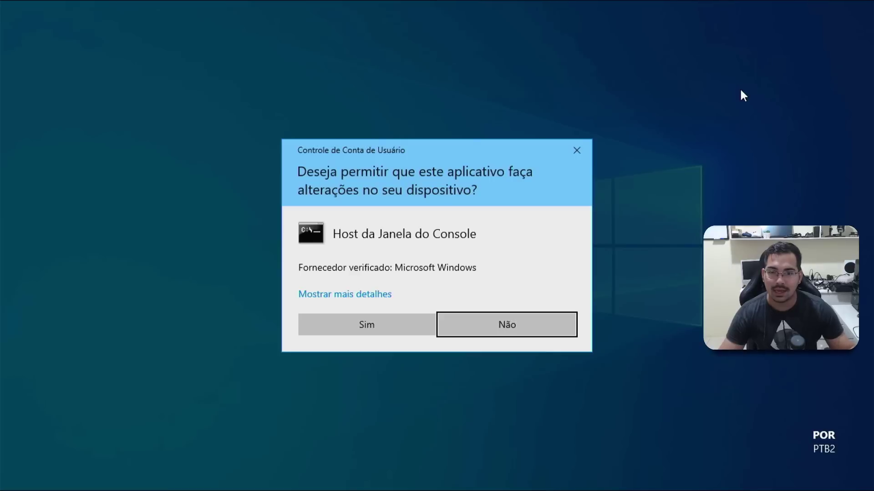
{"action": "left_click", "coordinate": [395, 331]}
{"action": "type", "text": "A"}
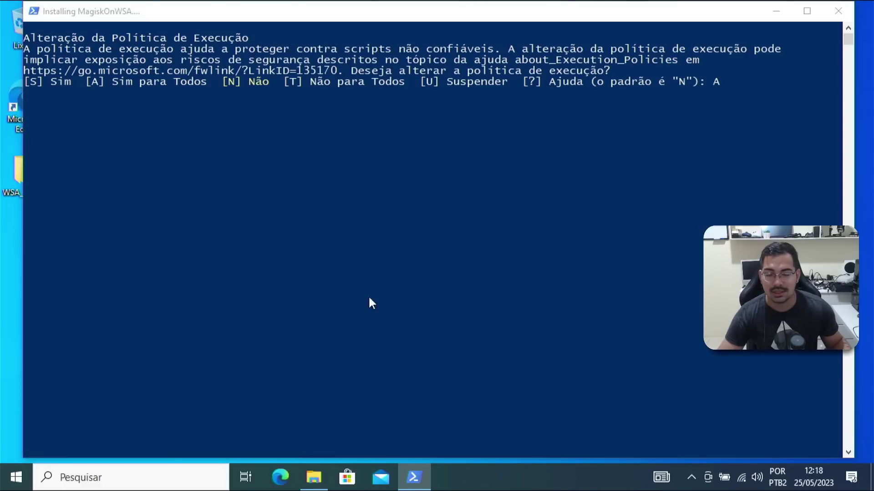
{"action": "key", "text": "Return"}
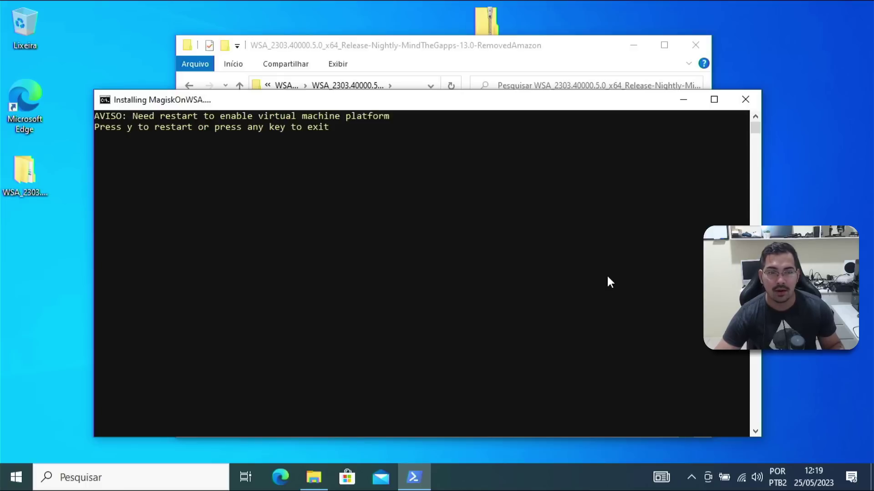
{"action": "key", "text": "y"}
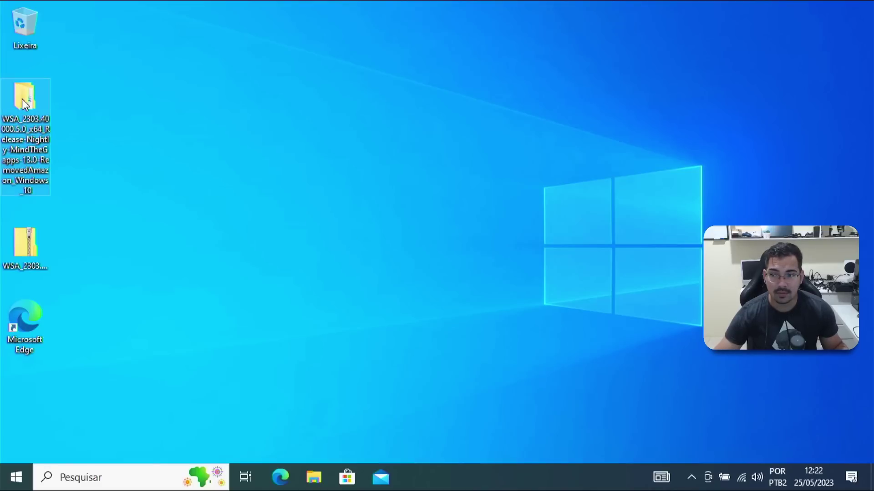
Reopen the inner extracted WSA folder from the desktop and run the Install script with PowerShell again, allowing changes to the device
{"action": "double_click", "coordinate": [42, 104]}
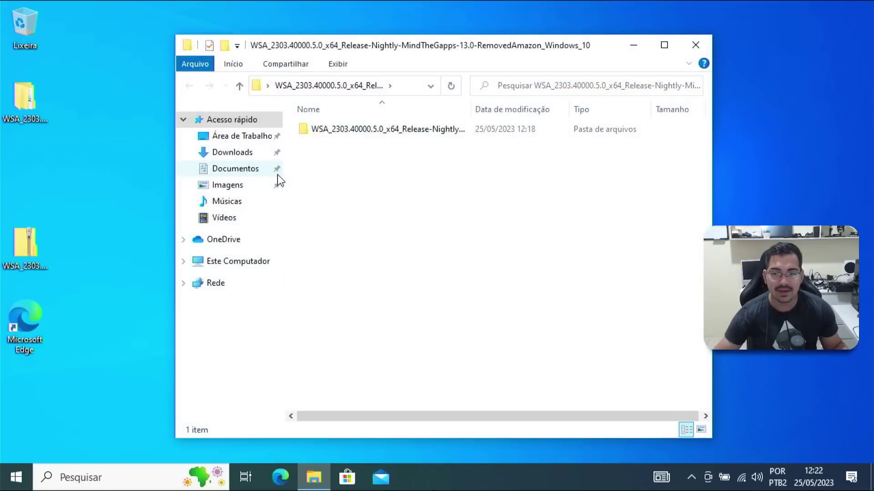
{"action": "double_click", "coordinate": [374, 131]}
{"action": "scroll", "coordinate": [391, 245], "scroll_direction": "down", "scroll_amount": 2}
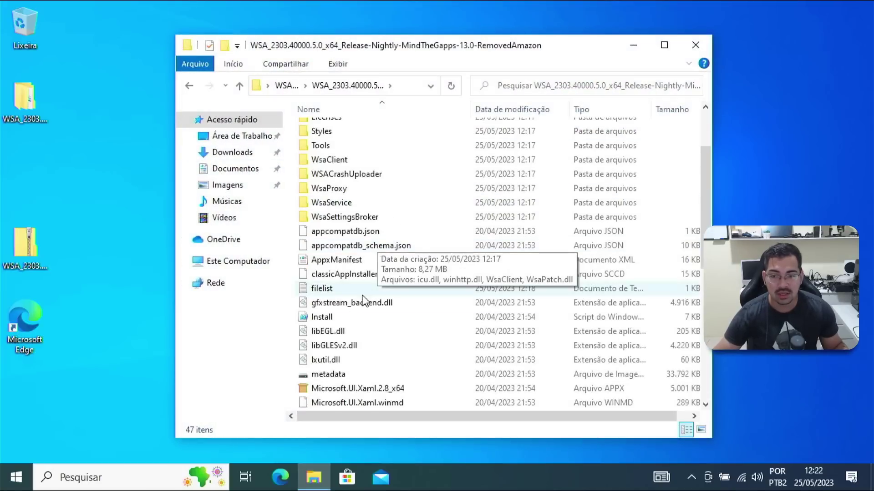
{"action": "left_click", "coordinate": [318, 319]}
{"action": "right_click", "coordinate": [319, 321]}
{"action": "left_click", "coordinate": [423, 93]}
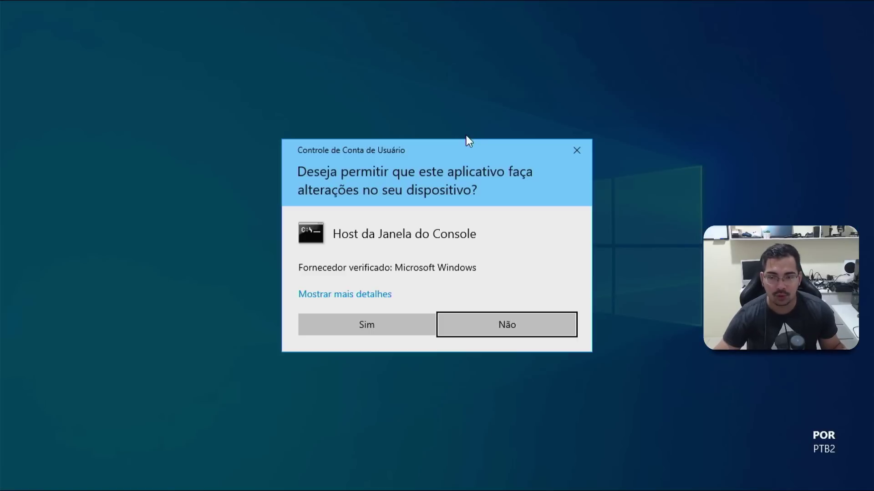
{"action": "left_click", "coordinate": [379, 327]}
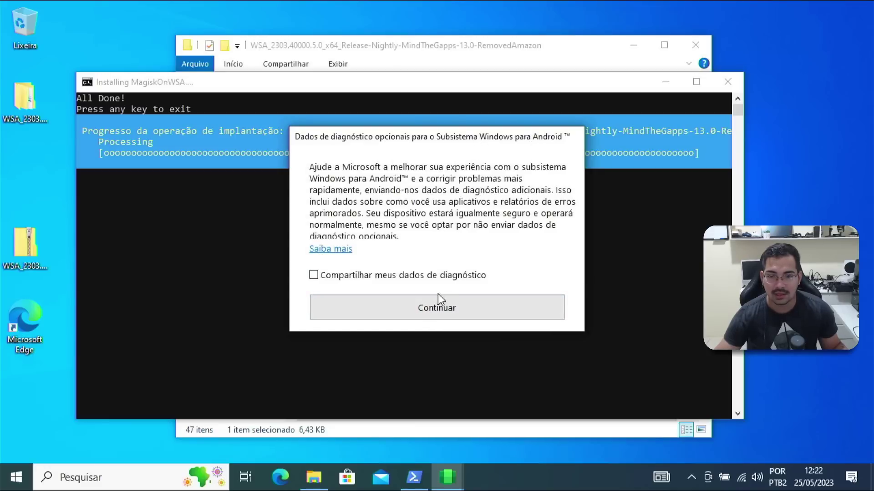
Continue past the Android subsystem's diagnostic data dialog without sharing data, and exit the installer console
{"action": "left_click", "coordinate": [424, 310]}
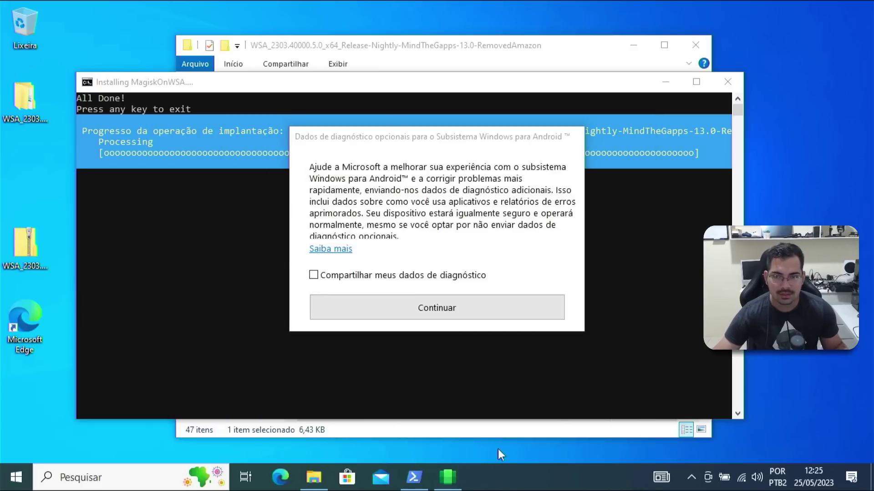
{"action": "left_click", "coordinate": [485, 304]}
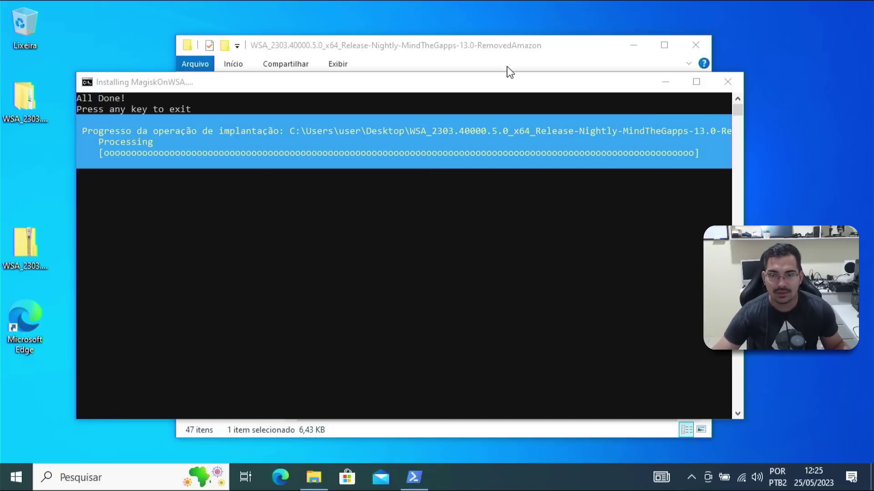
{"action": "left_click", "coordinate": [528, 96]}
{"action": "left_click", "coordinate": [413, 244]}
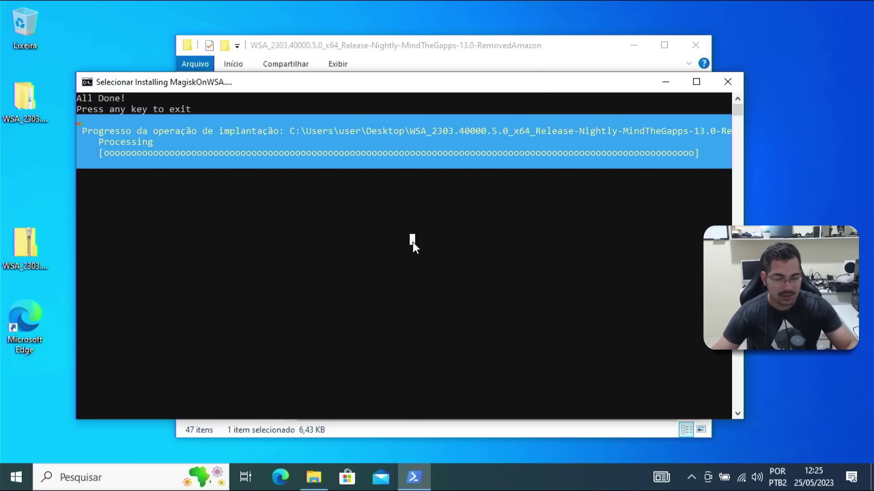
{"action": "key", "text": "Return"}
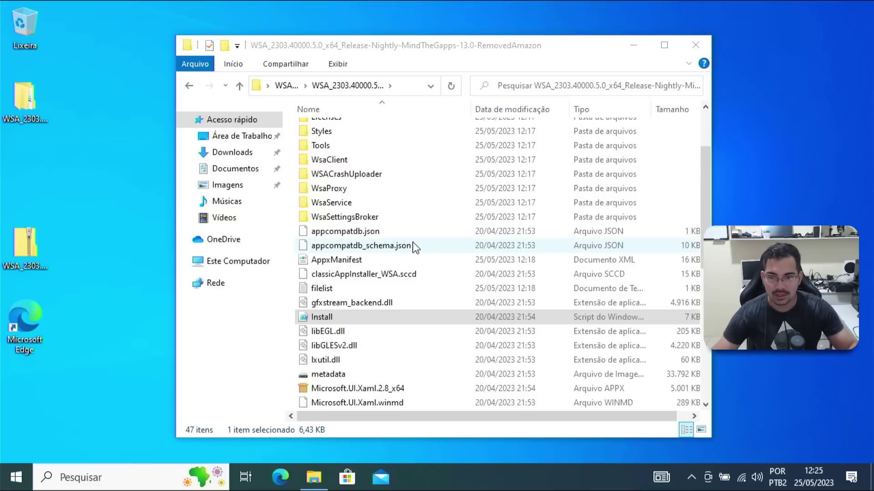
Look through the files in the extracted WSA folder and close its window
{"action": "scroll", "coordinate": [421, 272], "scroll_direction": "down", "scroll_amount": 4}
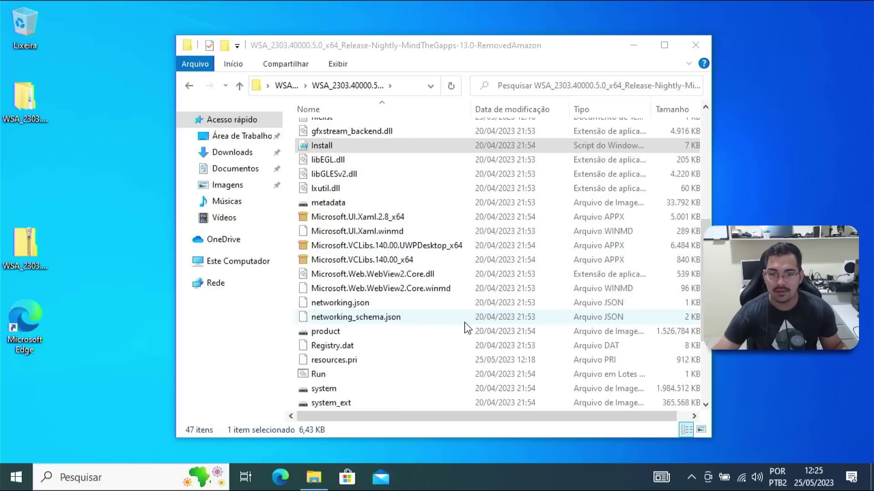
{"action": "scroll", "coordinate": [468, 324], "scroll_direction": "up", "scroll_amount": 6}
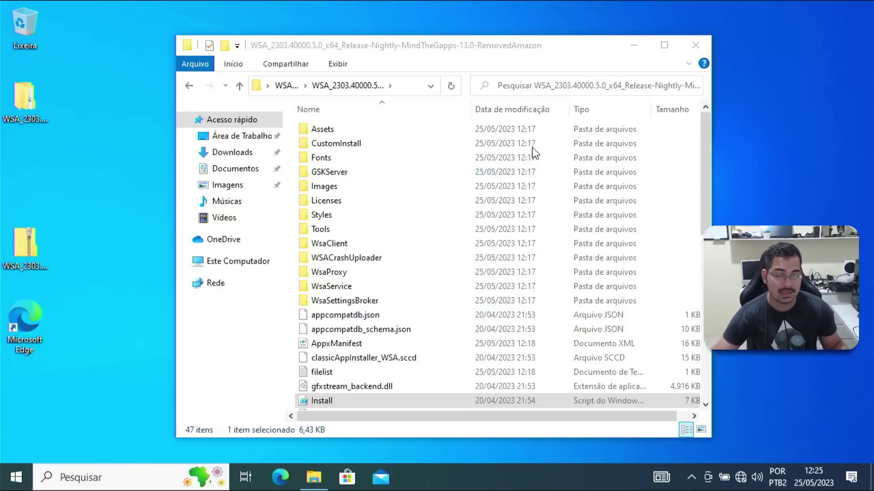
{"action": "left_click", "coordinate": [693, 43]}
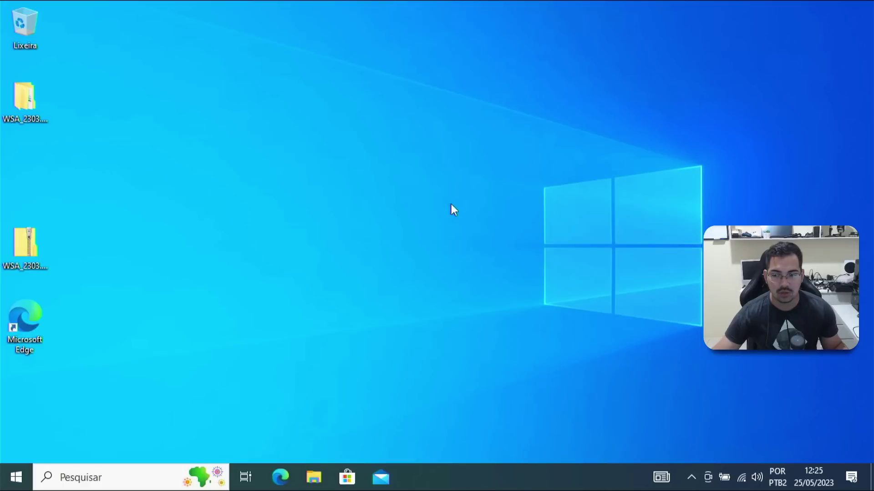
Open the newly installed Play Store to check its sign-in page, reduce it to a floating window, and close it
{"action": "left_click", "coordinate": [16, 478]}
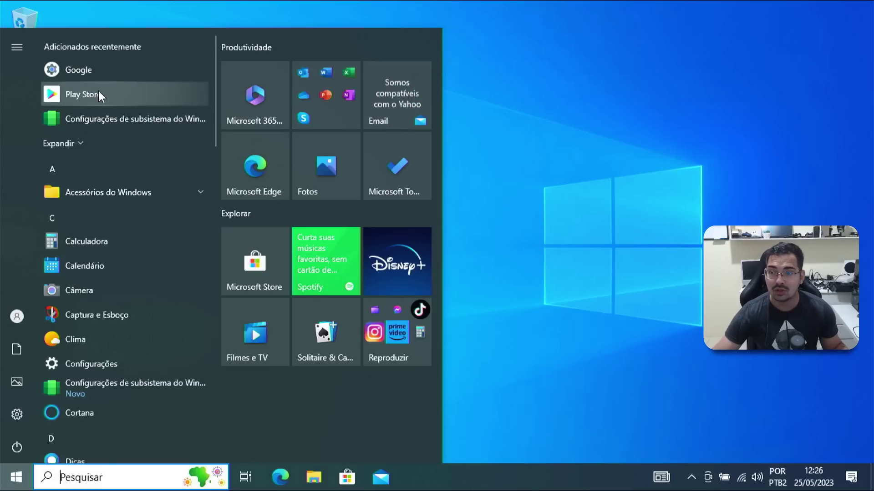
{"action": "left_click", "coordinate": [82, 95]}
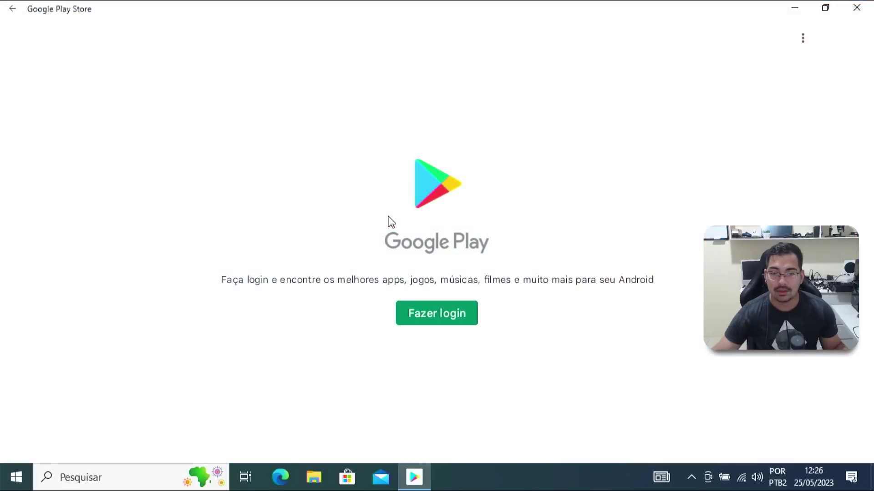
{"action": "left_click", "coordinate": [825, 7]}
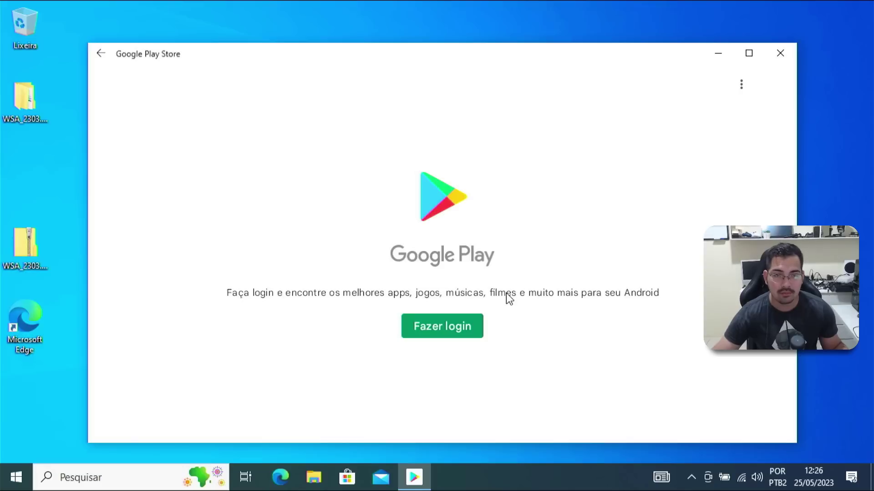
{"action": "left_click", "coordinate": [779, 53]}
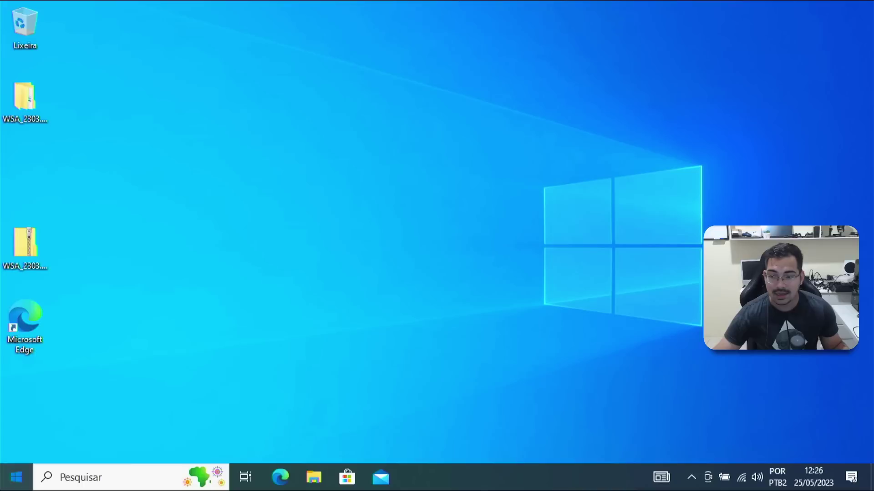
Open the Windows Subsystem for Android settings and turn on Leitor de Tela do Subsistema
{"action": "left_click", "coordinate": [16, 477]}
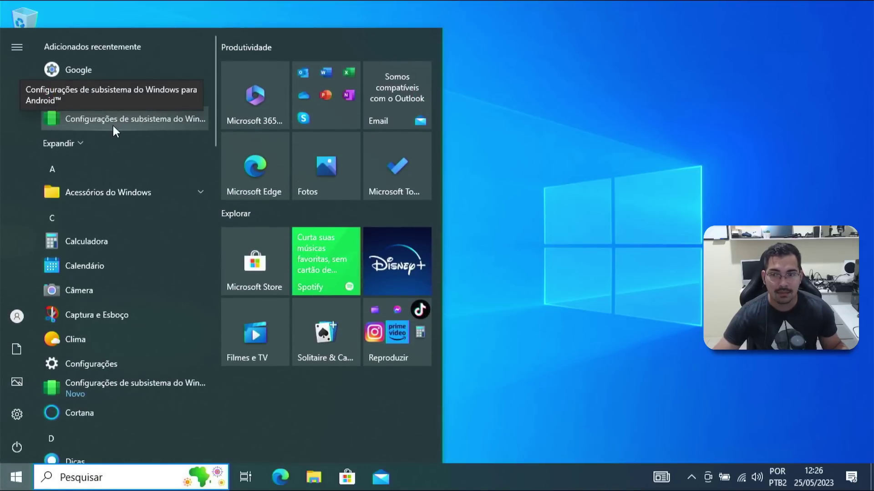
{"action": "left_click", "coordinate": [112, 125]}
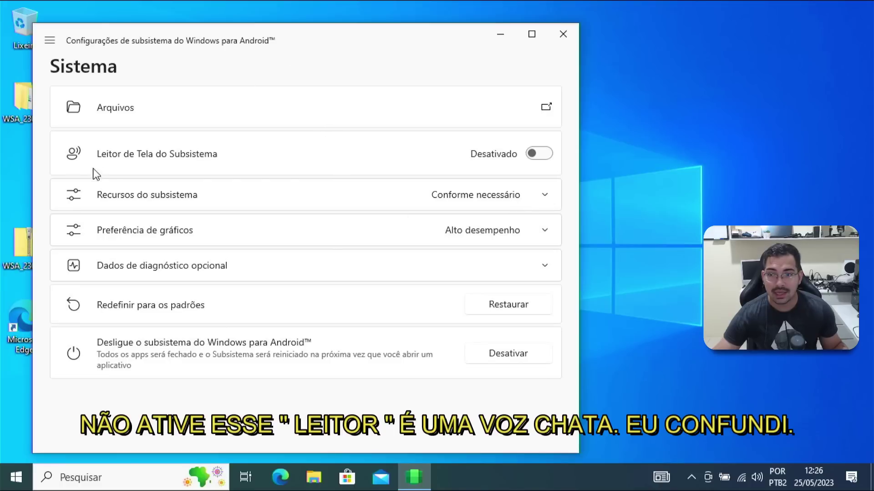
{"action": "left_click", "coordinate": [537, 155]}
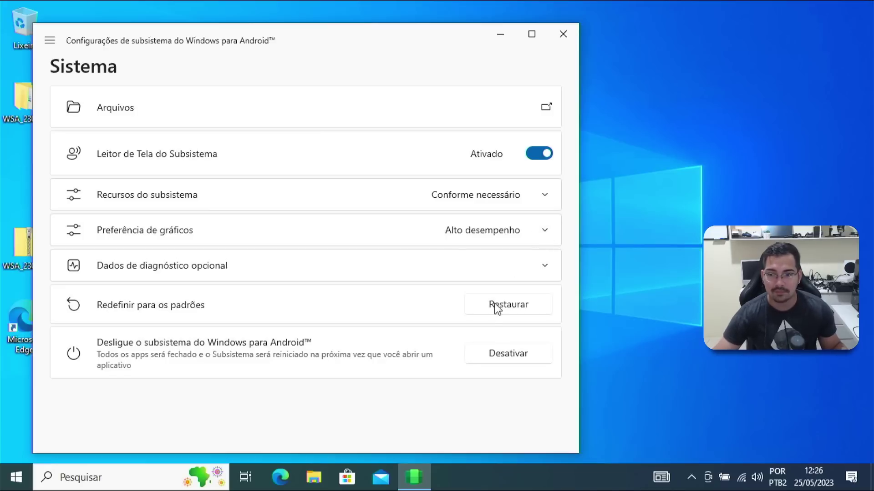
Enable the Play Store's Compatibilidade de teclado and the keyboard options for Gamepad buttons, D-pad, left joystick and right joystick, and close the subsystem settings
{"action": "left_click", "coordinate": [52, 40]}
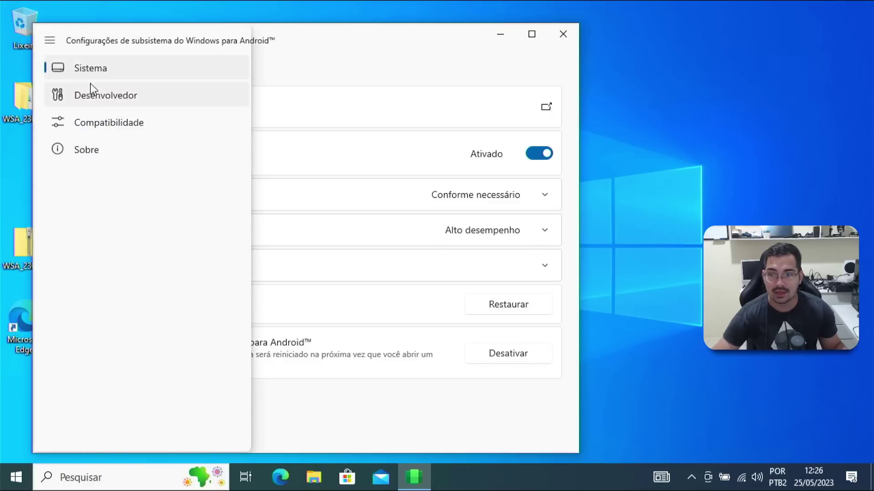
{"action": "left_click", "coordinate": [107, 122]}
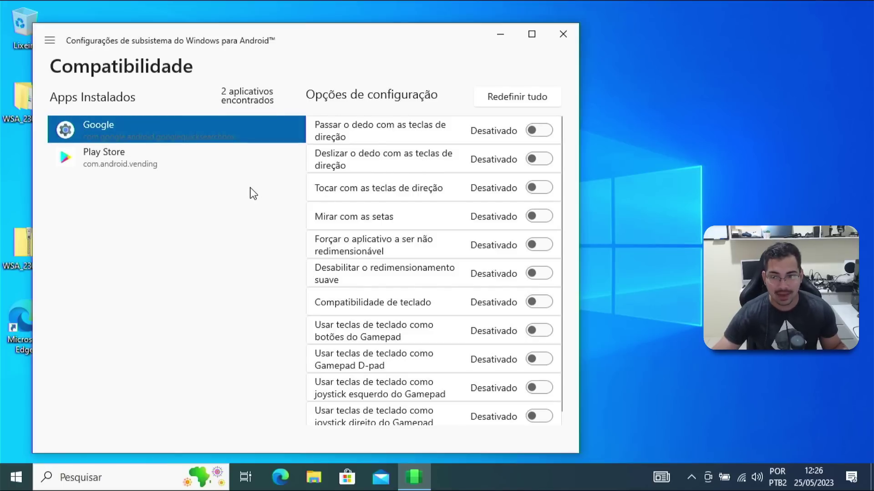
{"action": "left_click", "coordinate": [120, 158]}
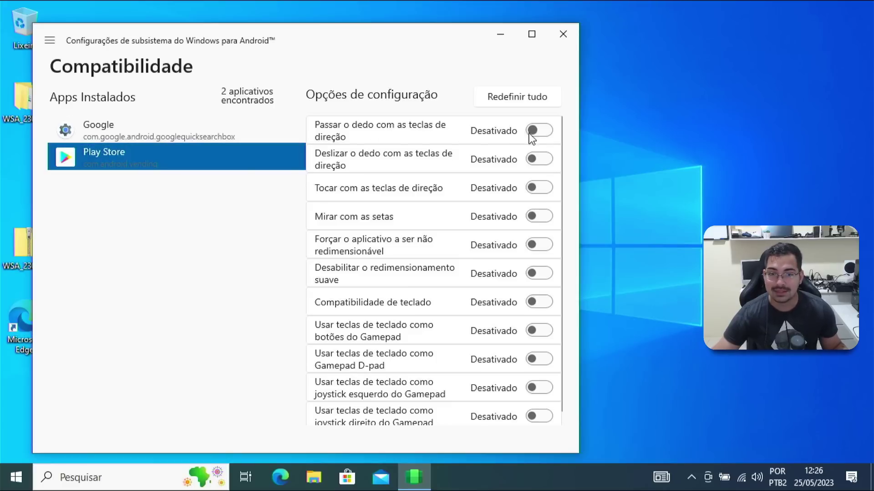
{"action": "scroll", "coordinate": [543, 320], "scroll_direction": "down", "scroll_amount": 1}
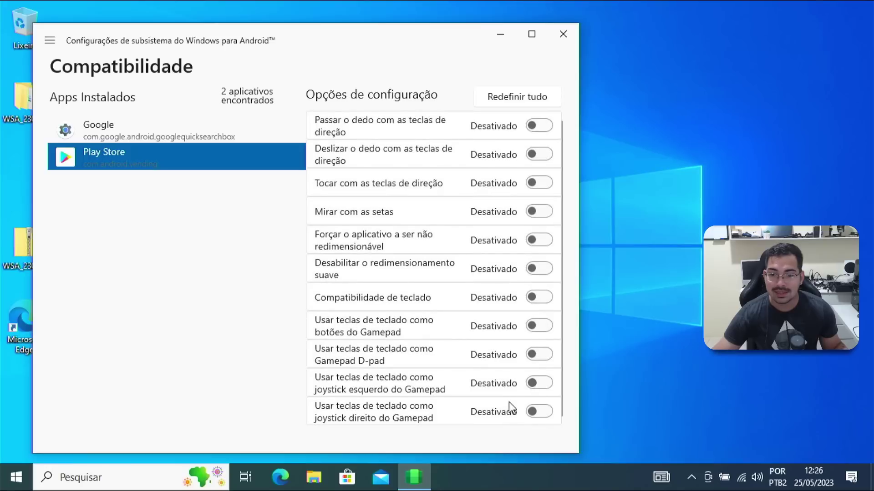
{"action": "left_click", "coordinate": [540, 411]}
{"action": "left_click", "coordinate": [540, 384]}
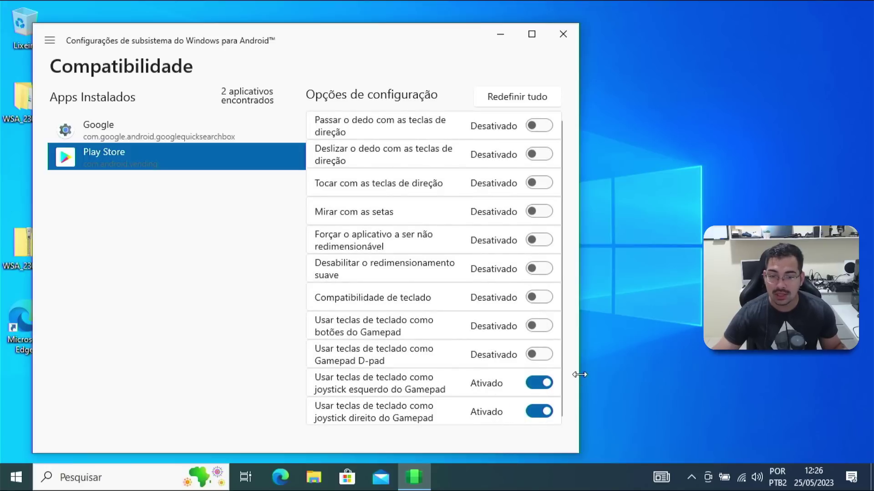
{"action": "left_click", "coordinate": [540, 355]}
{"action": "left_click", "coordinate": [539, 325]}
{"action": "left_click", "coordinate": [540, 297]}
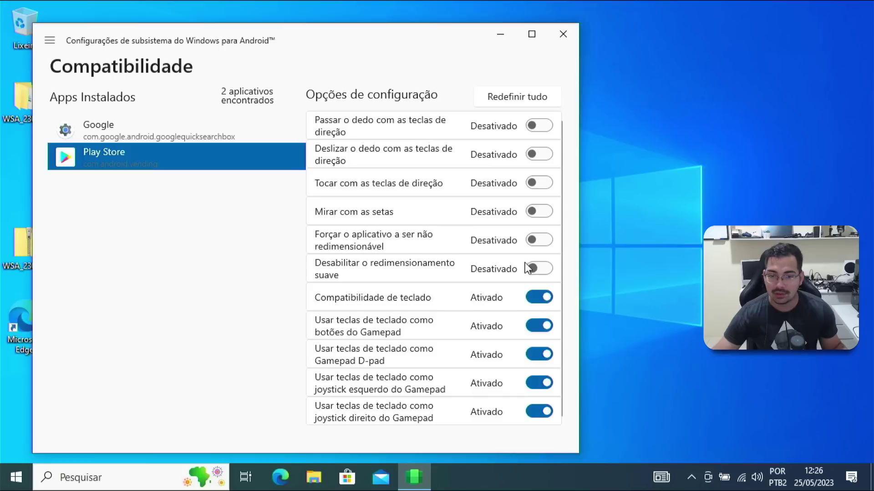
{"action": "scroll", "coordinate": [394, 227], "scroll_direction": "up", "scroll_amount": 1}
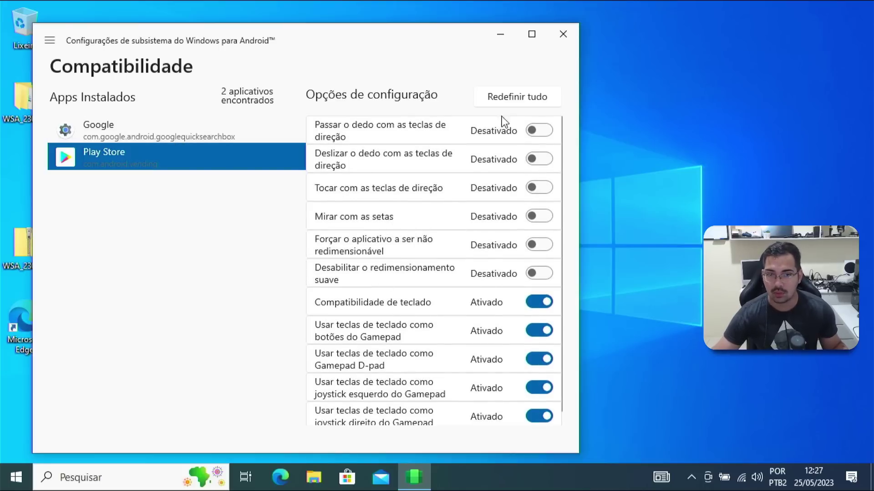
{"action": "left_click", "coordinate": [569, 43]}
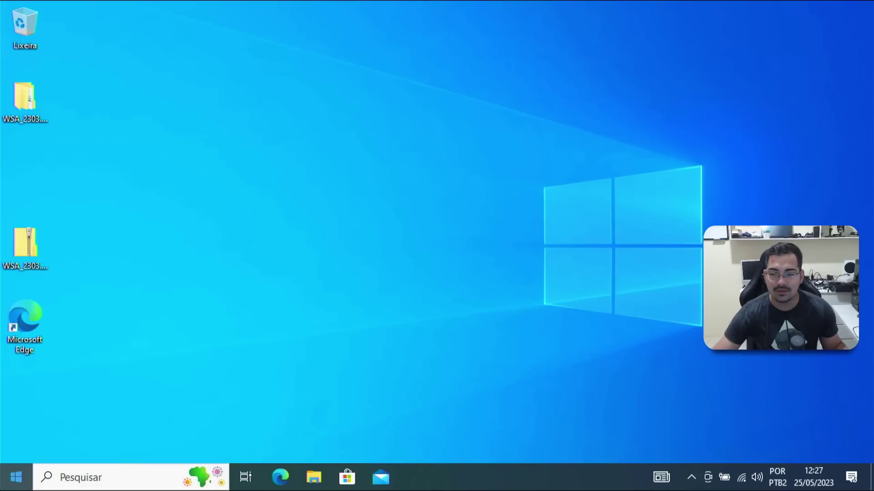
Open the Play Store again and accept its keyboard controls dialog with the option not to show it again
{"action": "left_click", "coordinate": [16, 477]}
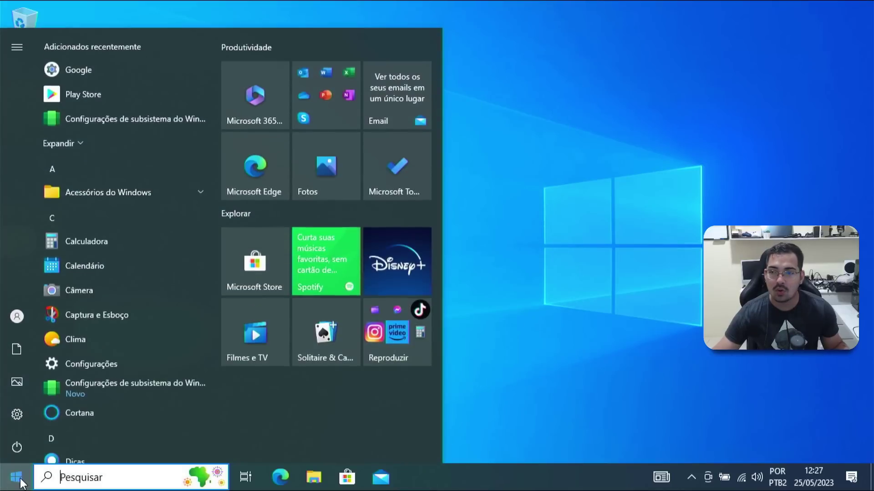
{"action": "left_click", "coordinate": [93, 93]}
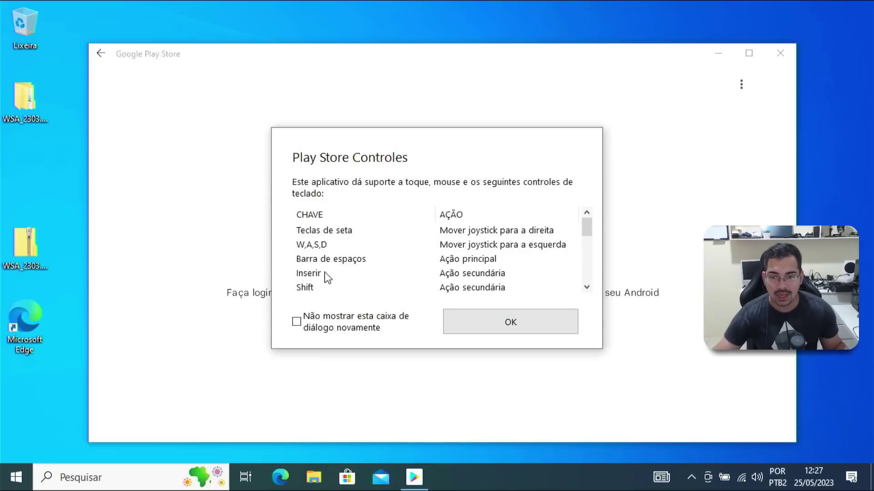
{"action": "left_click", "coordinate": [319, 332]}
{"action": "left_click", "coordinate": [479, 326]}
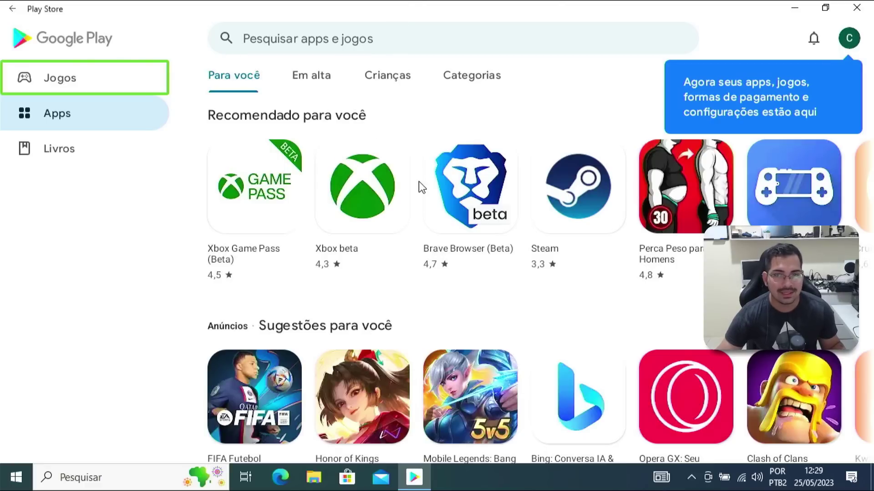
Reduce the Play Store to a floating window, search for "outube" using the suggestion "youtube youtube", and install the YouTube app
{"action": "left_click", "coordinate": [816, 11]}
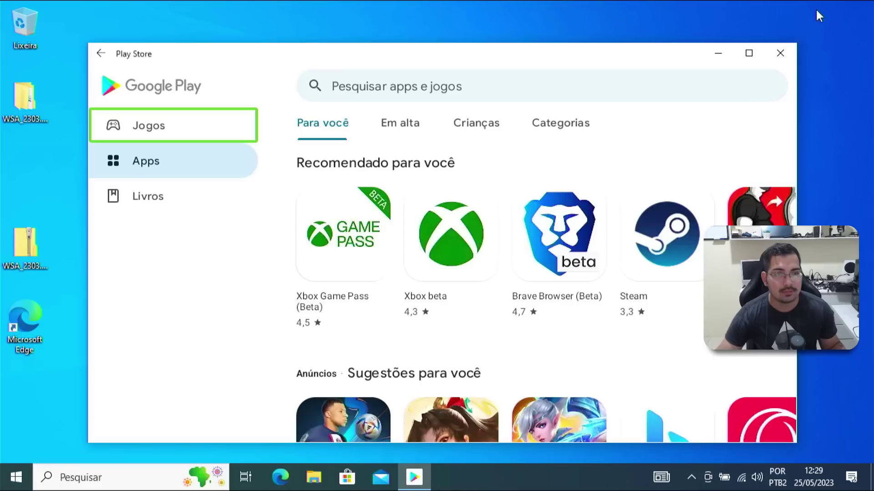
{"action": "left_click", "coordinate": [408, 79]}
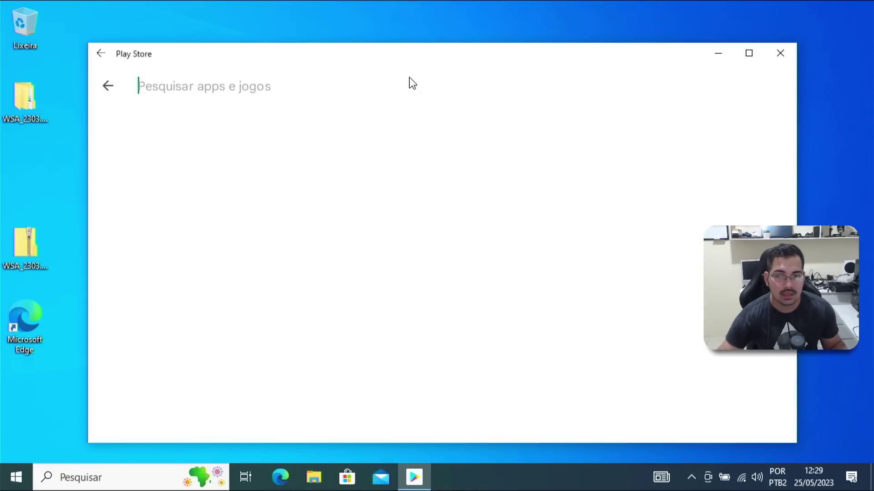
{"action": "type", "text": "outube"}
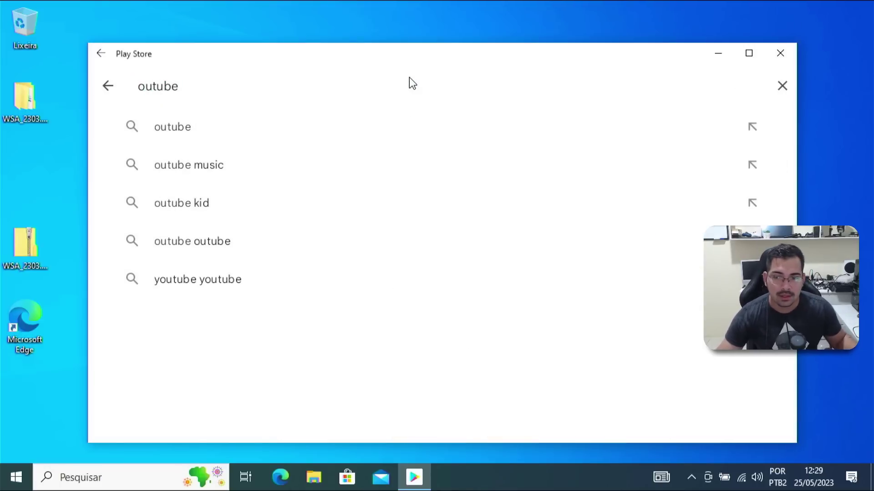
{"action": "left_click", "coordinate": [224, 290]}
{"action": "left_click", "coordinate": [253, 280]}
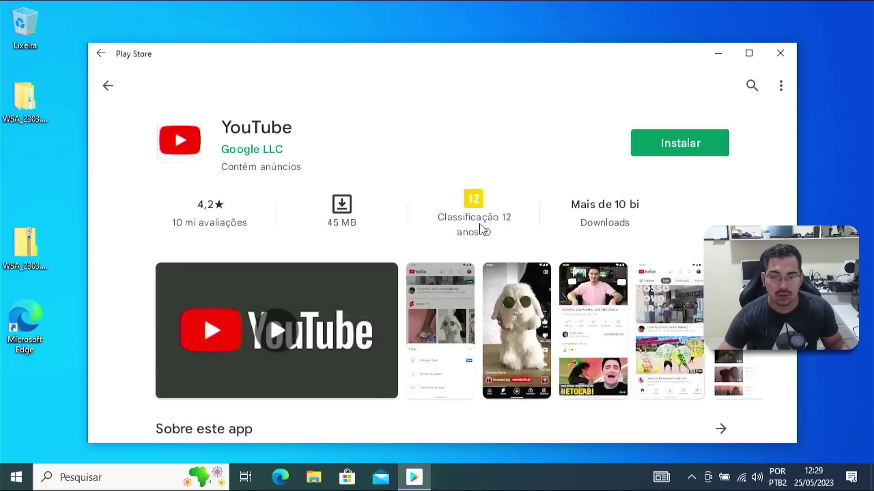
{"action": "left_click", "coordinate": [686, 143]}
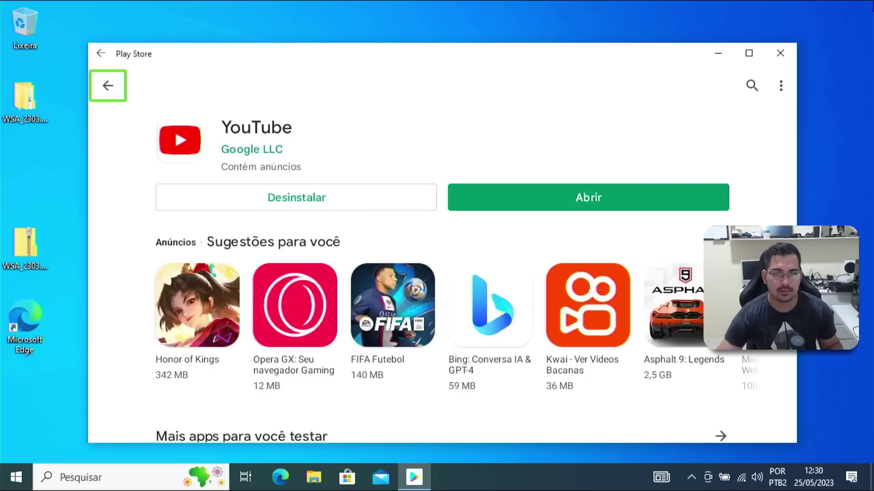
Launch the installed YouTube app to test it, and close both YouTube and the Play Store
{"action": "left_click", "coordinate": [597, 189]}
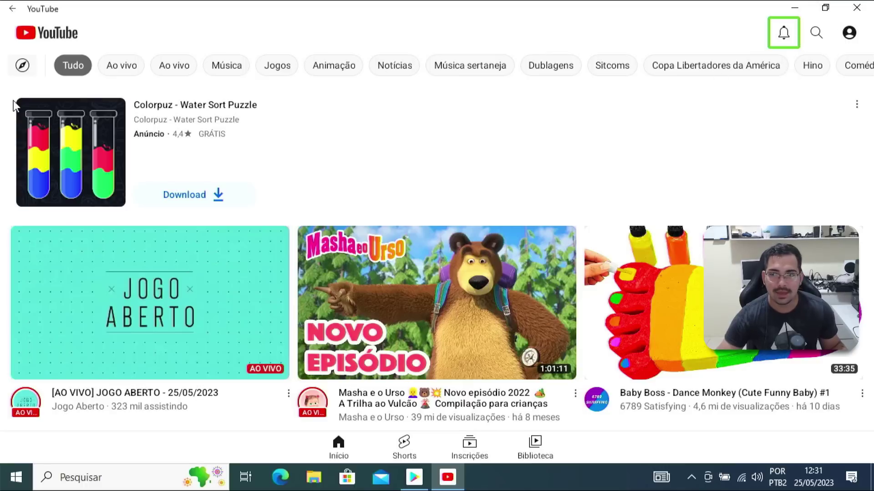
{"action": "left_click", "coordinate": [857, 8]}
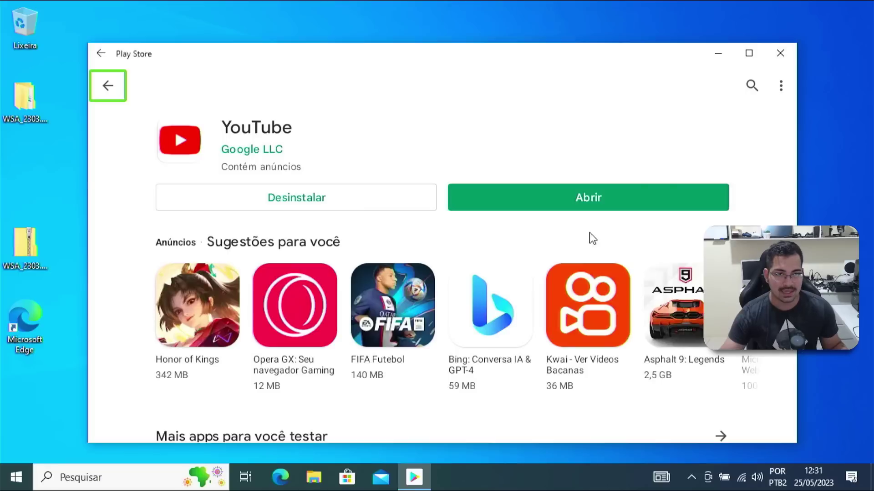
{"action": "left_click", "coordinate": [779, 54]}
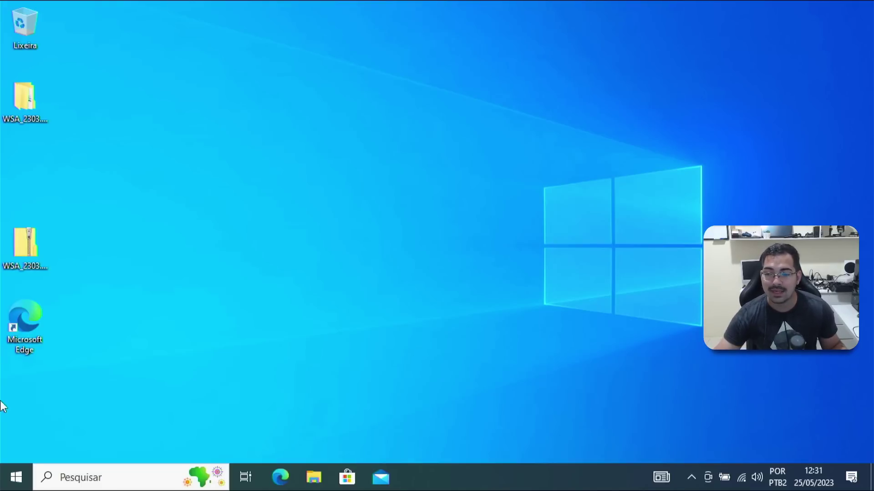
Reopen the Windows Subsystem for Android settings and check the installed apps listed under Compatibilidade
{"action": "key", "text": "super"}
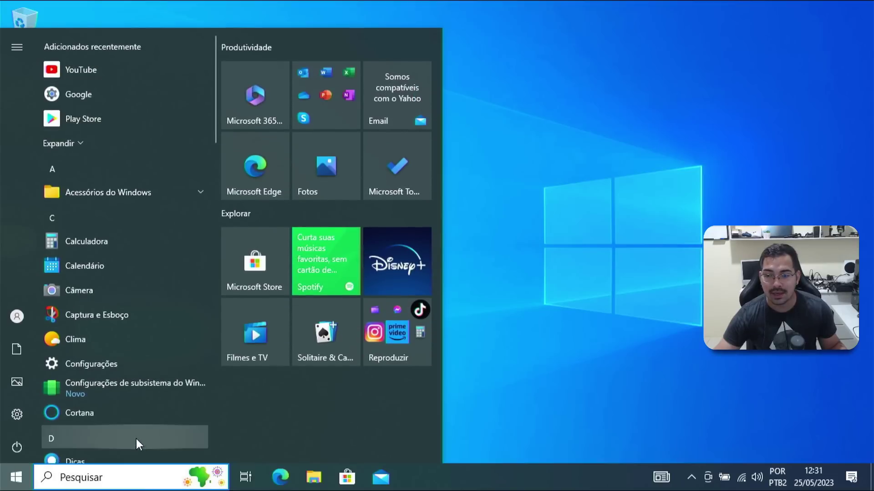
{"action": "left_click", "coordinate": [126, 395]}
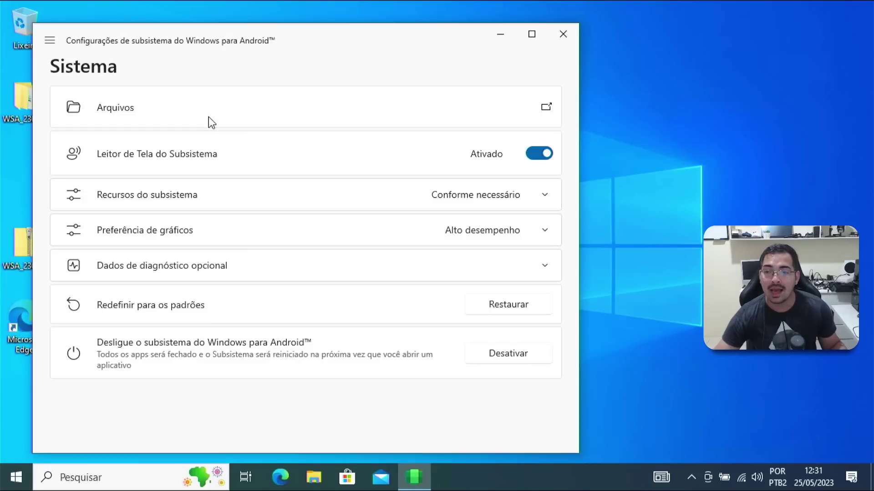
{"action": "left_click", "coordinate": [49, 40]}
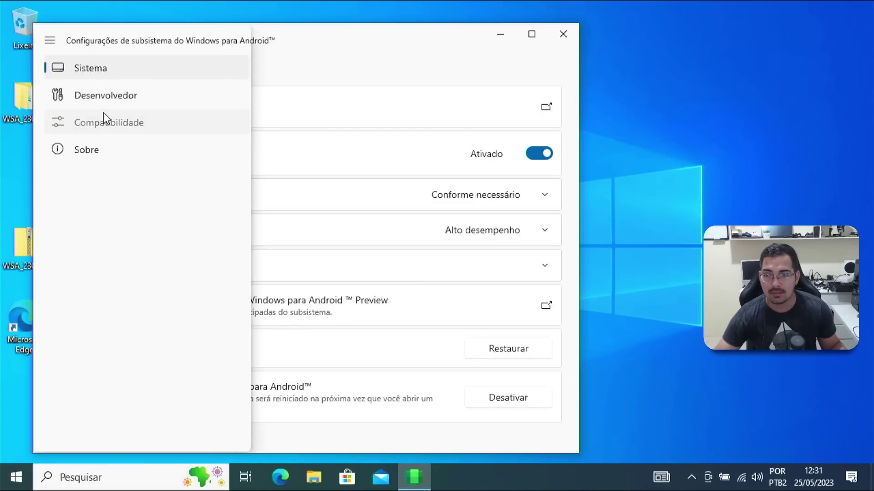
{"action": "left_click", "coordinate": [103, 114]}
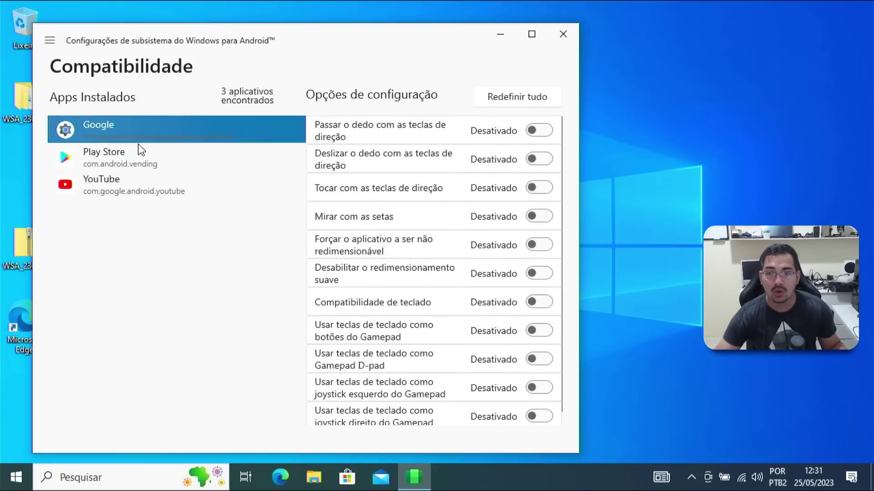
Turn on Modo de desenvolvedor, allow Windows Subsystem for Android through the firewall on public networks, and close the settings
{"action": "left_click", "coordinate": [50, 41]}
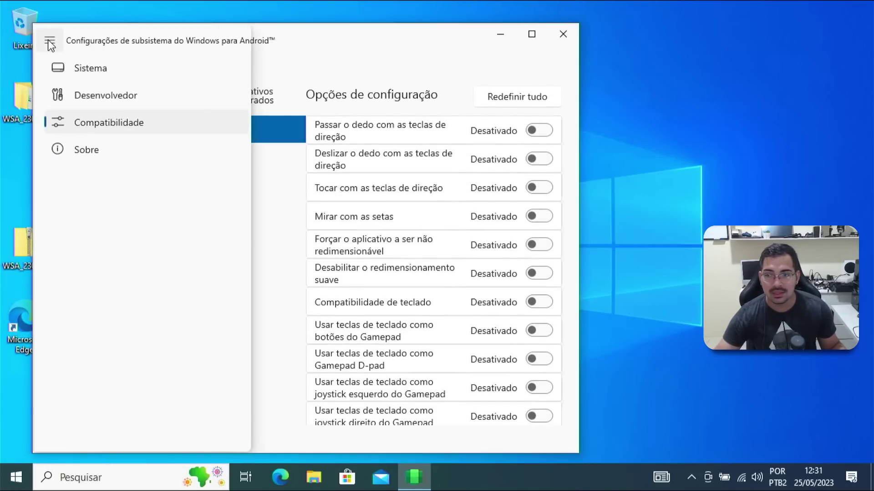
{"action": "left_click", "coordinate": [97, 101]}
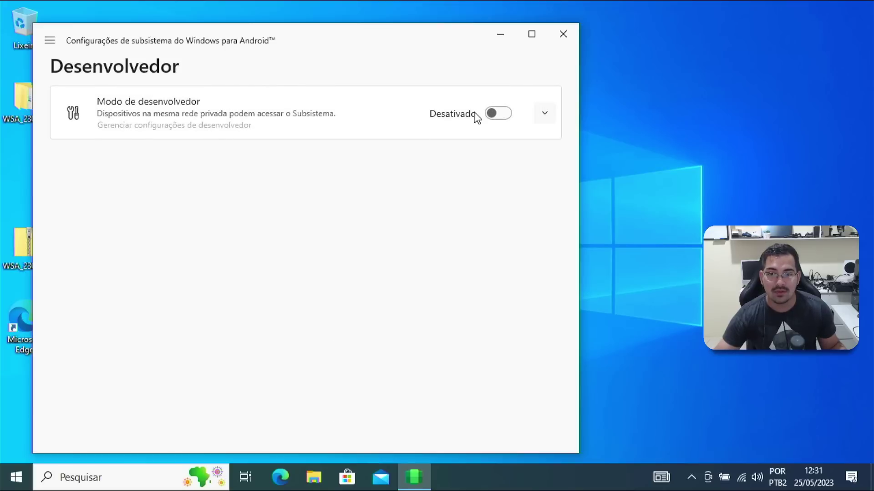
{"action": "left_click", "coordinate": [490, 114]}
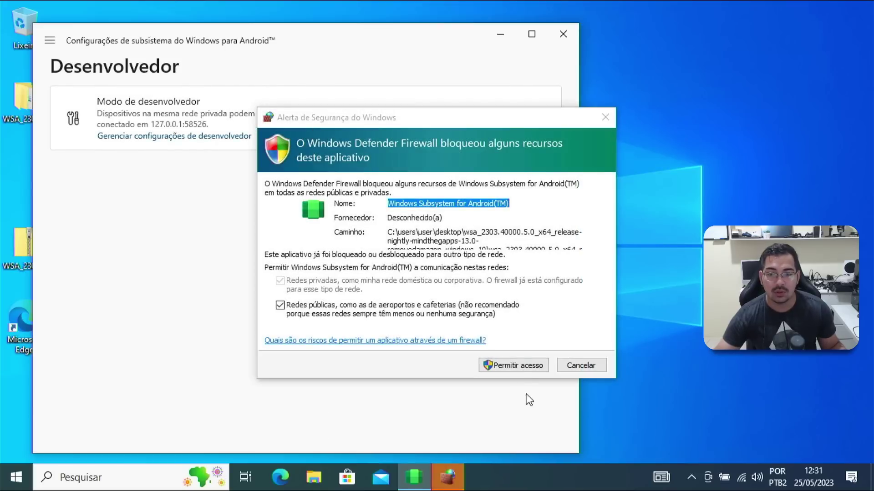
{"action": "left_click", "coordinate": [513, 365]}
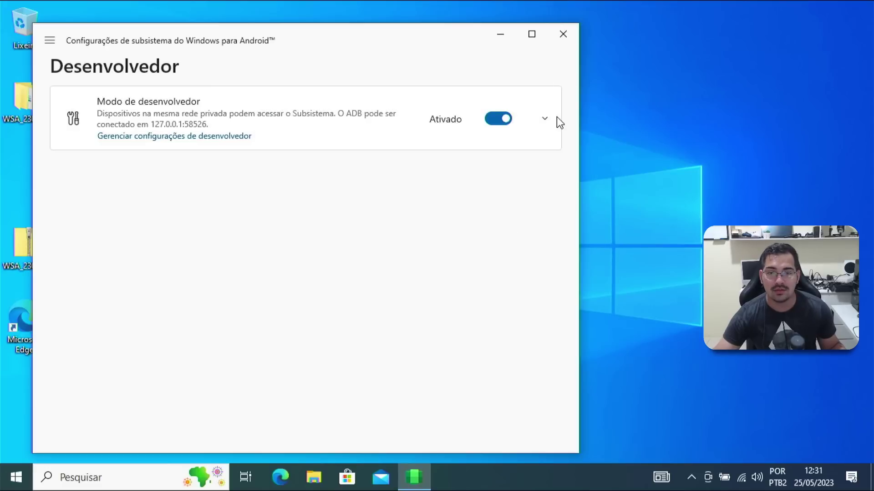
{"action": "left_click", "coordinate": [574, 40]}
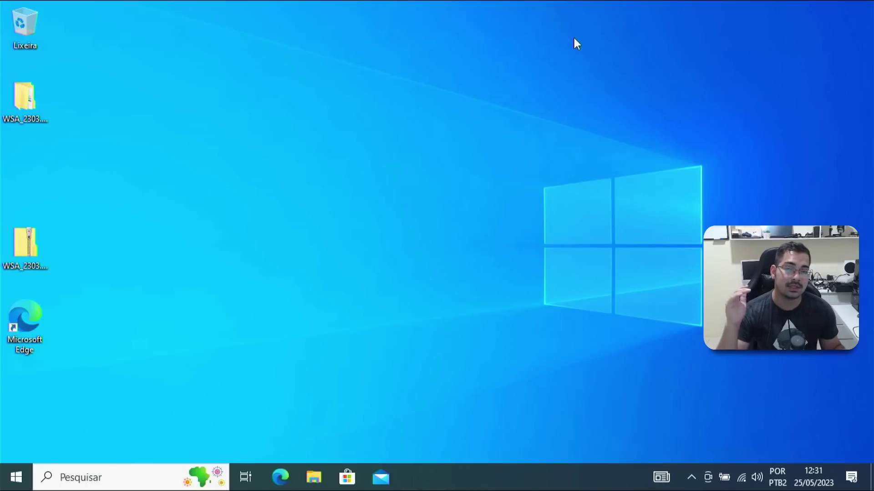